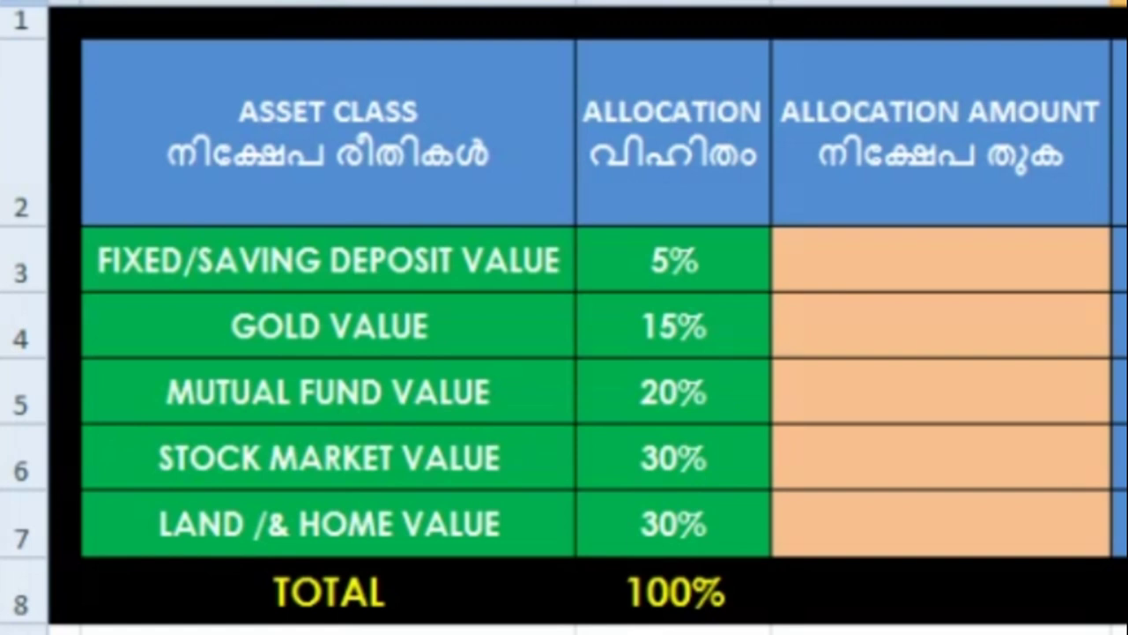
Change the fixed/saving deposit allocation in C3 to 15% and the gold allocation in C4 to 5%.
click(328, 590)
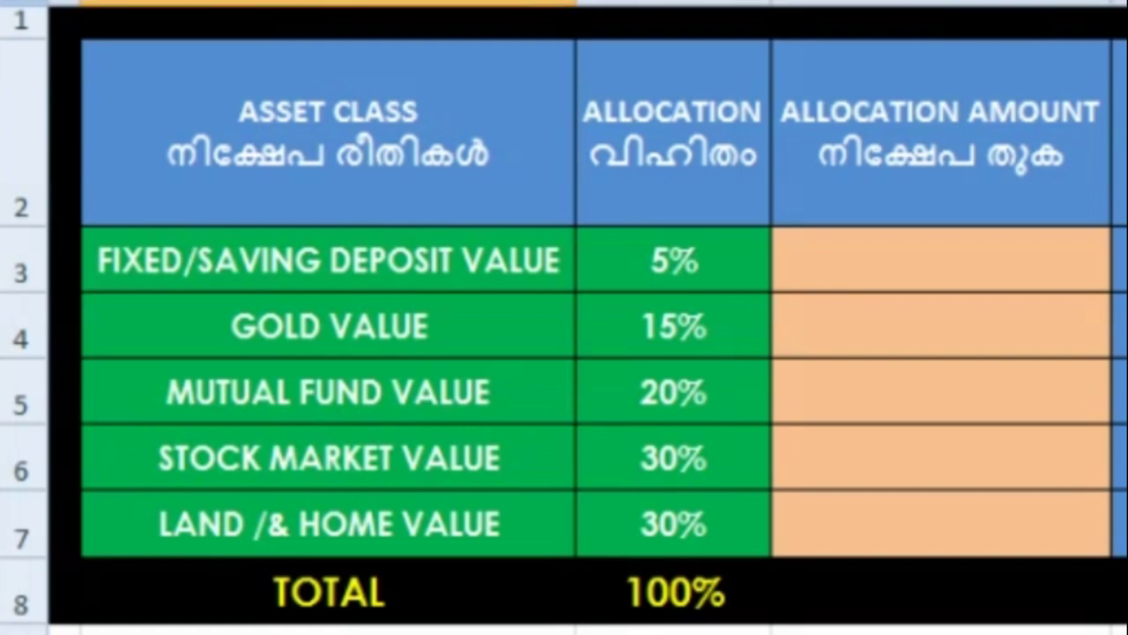
click(675, 253)
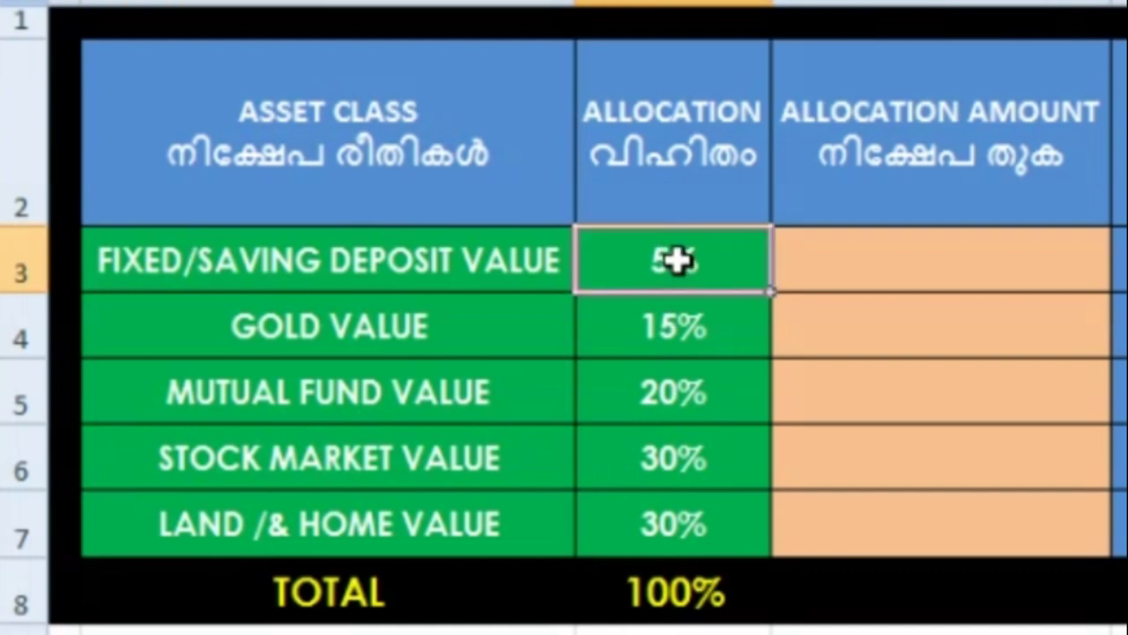
text(15)
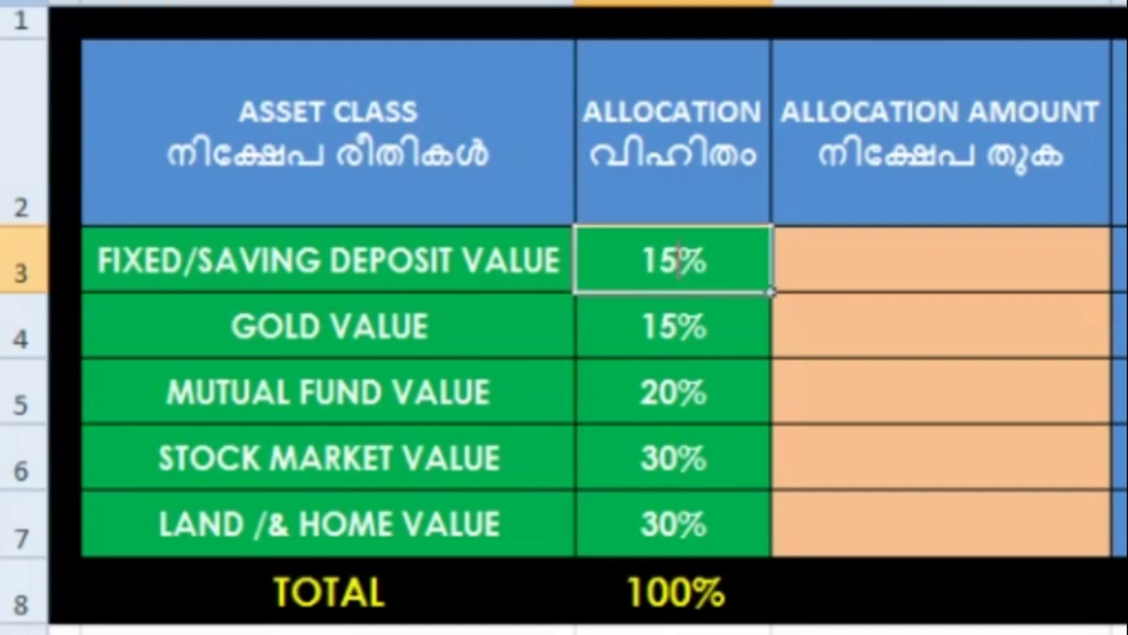
key(Return)
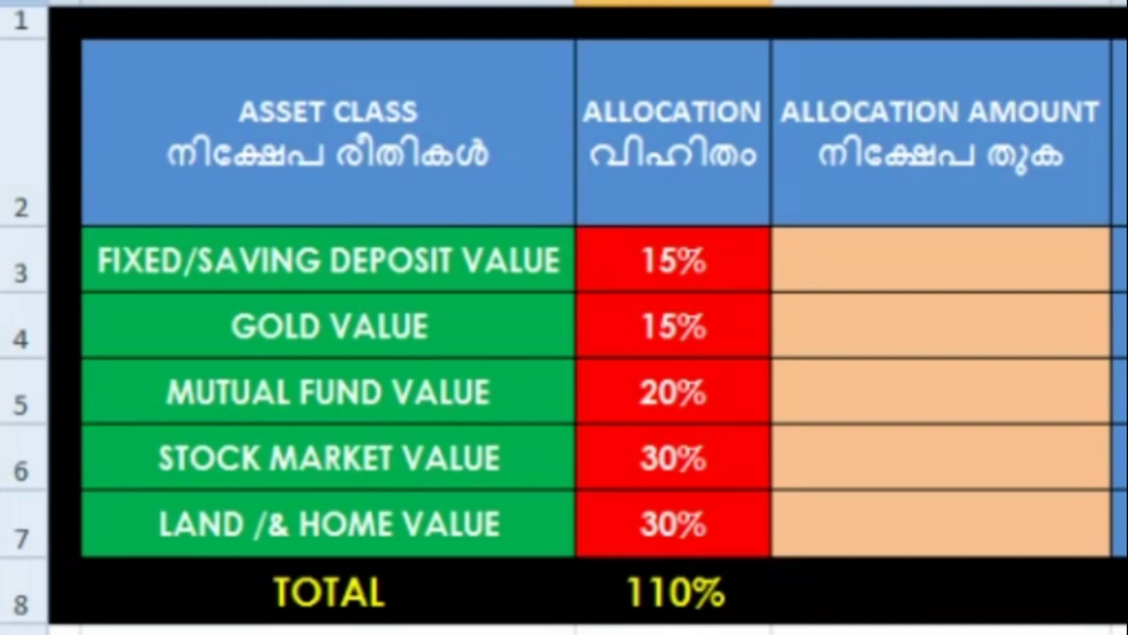
click(682, 329)
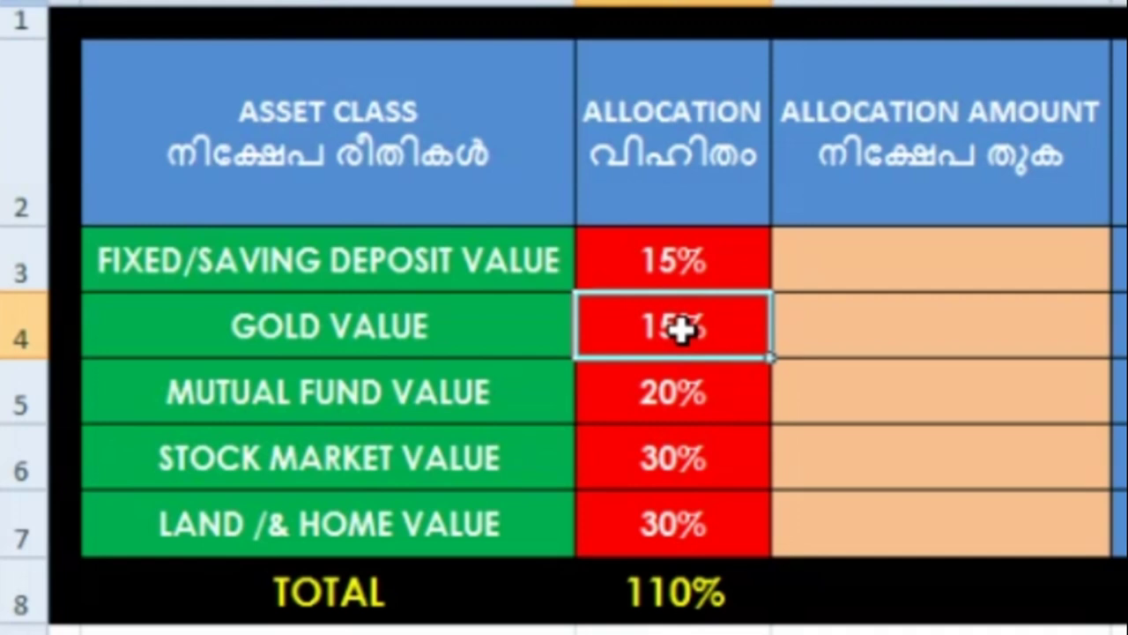
text(5)
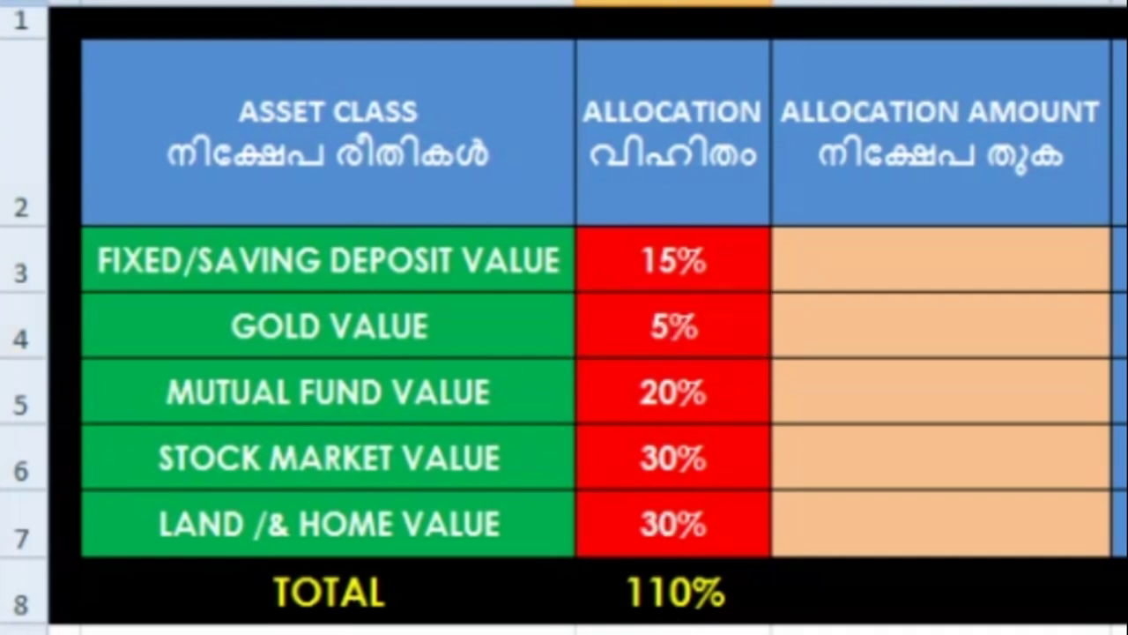
key(Return)
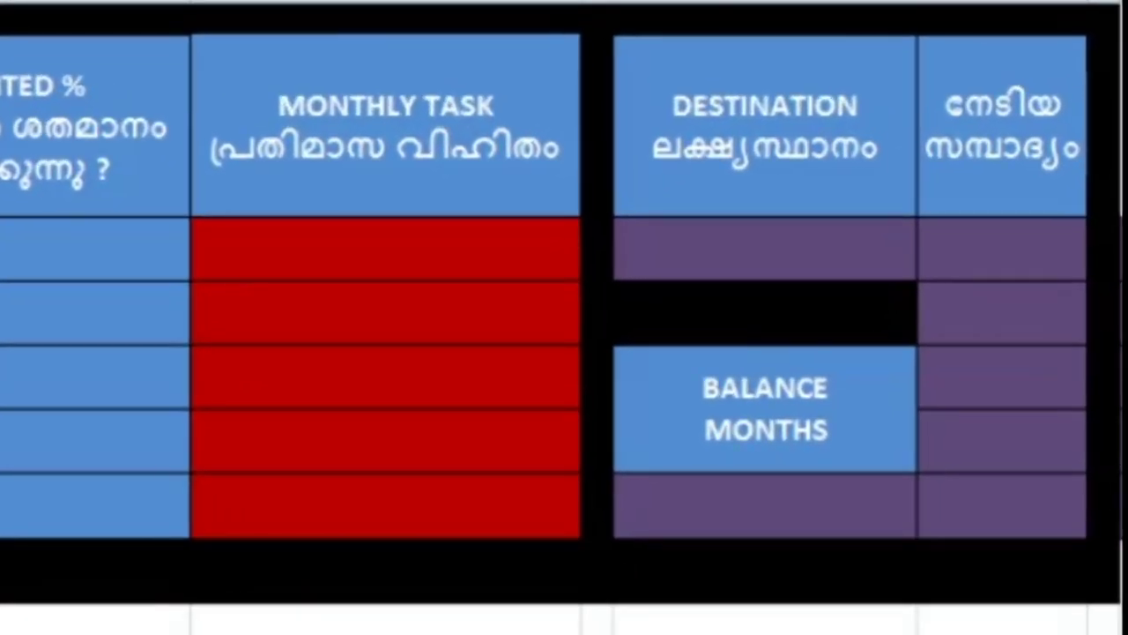
Enter a destination target of 5000000 and 120 balance months.
click(725, 265)
text(5)
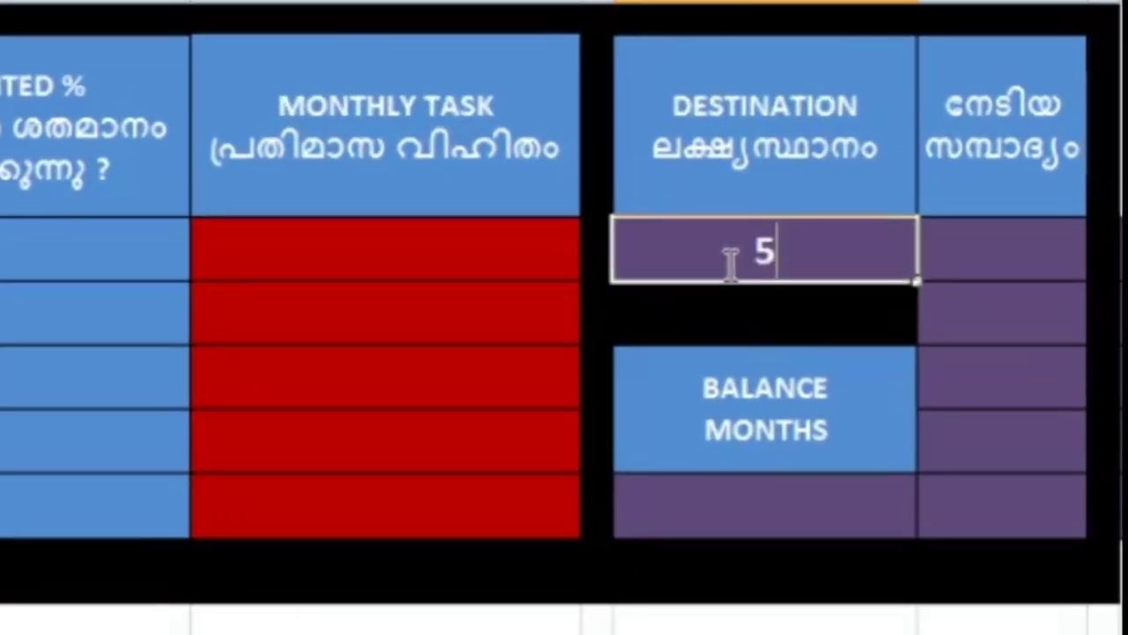
text(000000)
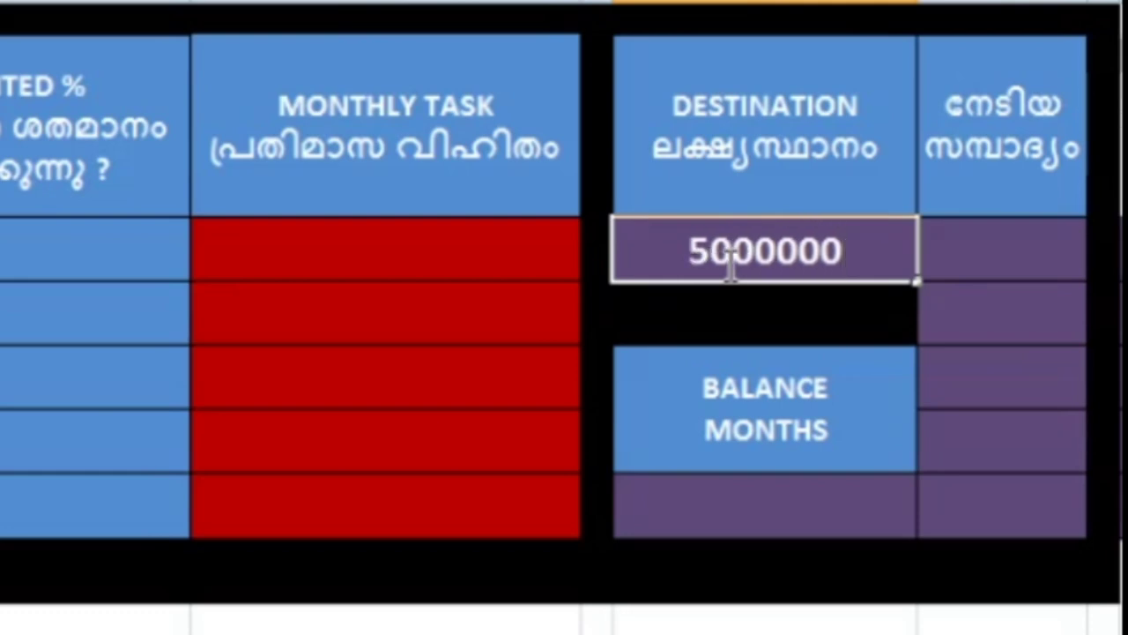
key(Return)
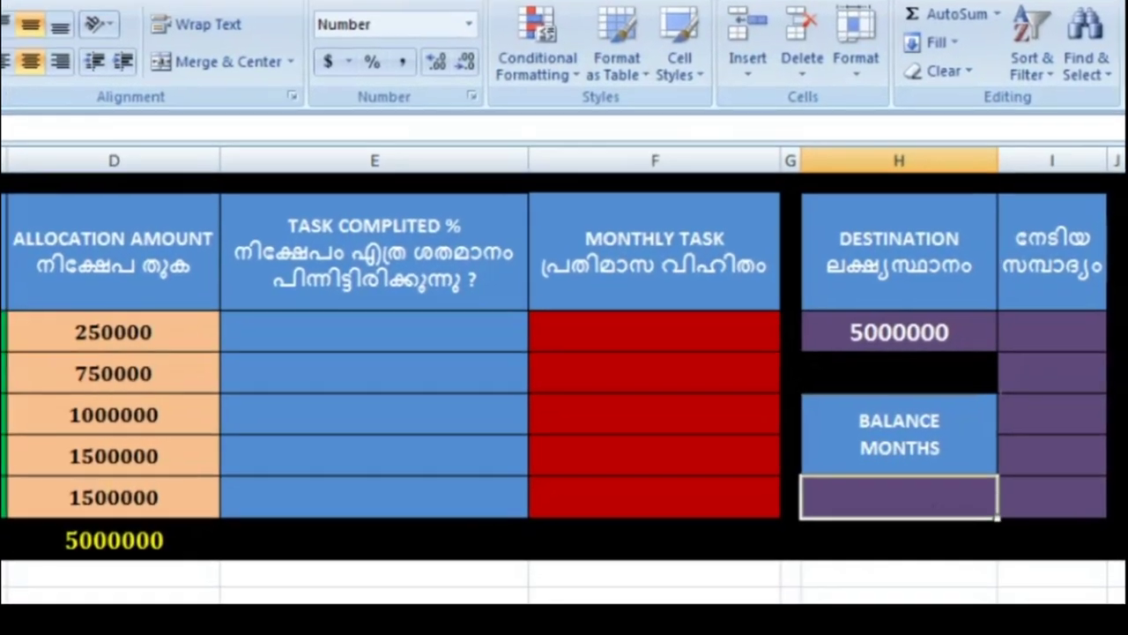
text(120)
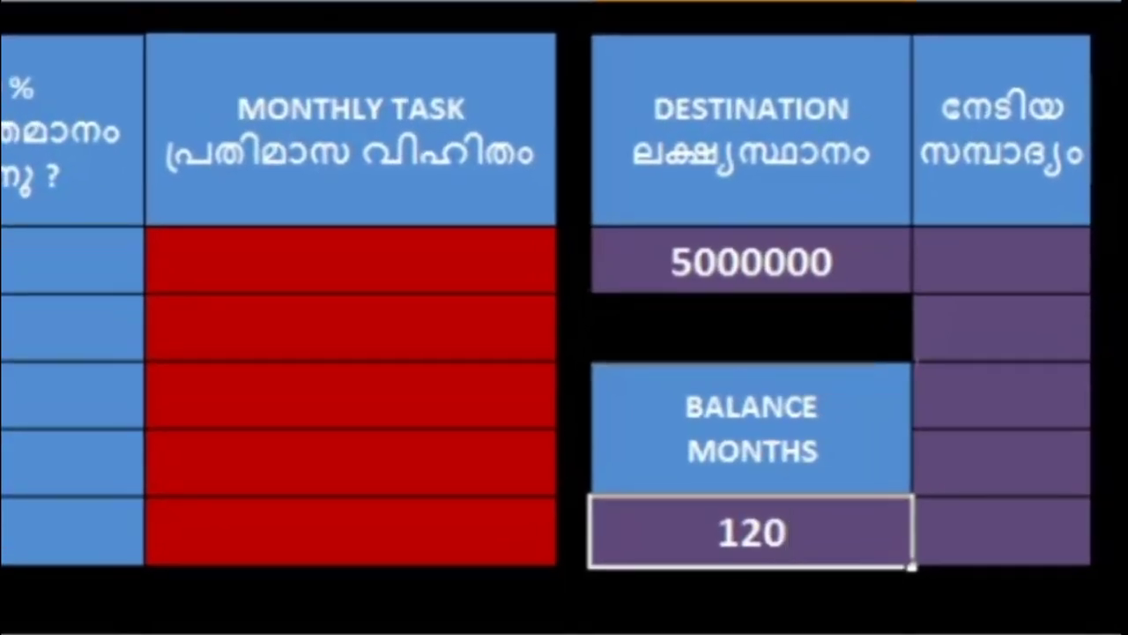
key(Return)
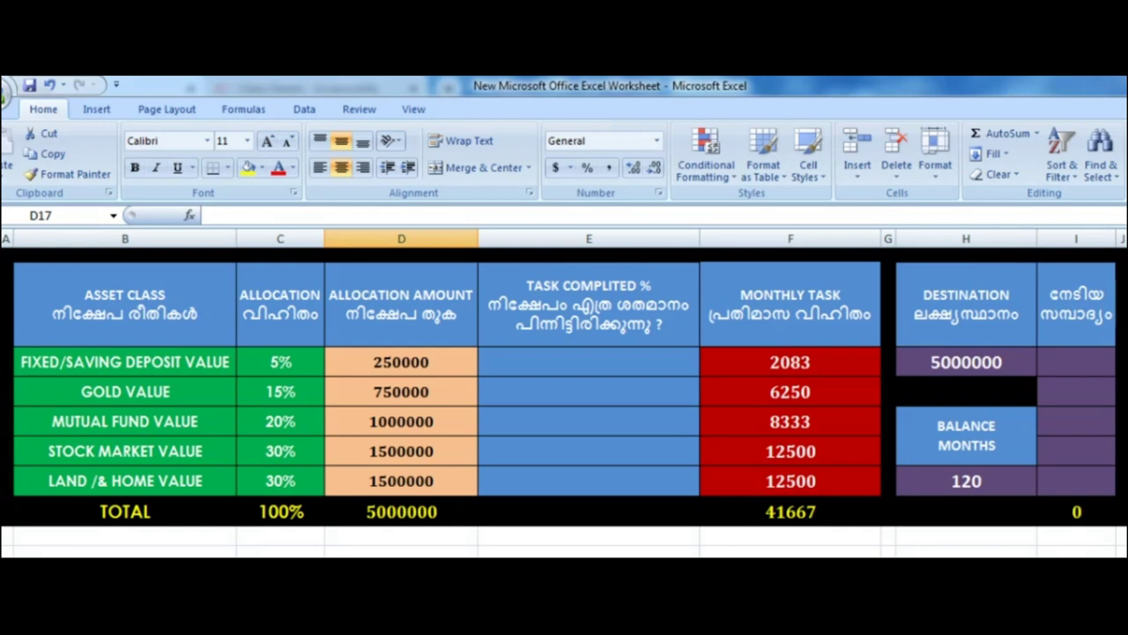
Enter achieved savings in I3:I5: 100000 deposits, 400000 gold, 200000 mutual funds.
click(1056, 360)
text(100000)
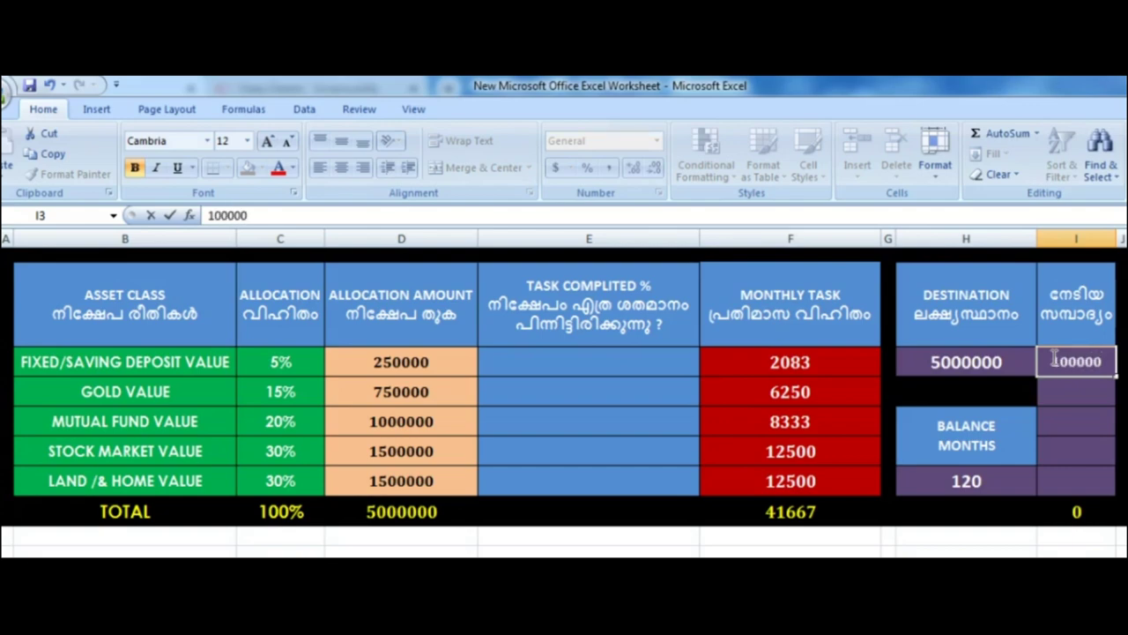
key(Return)
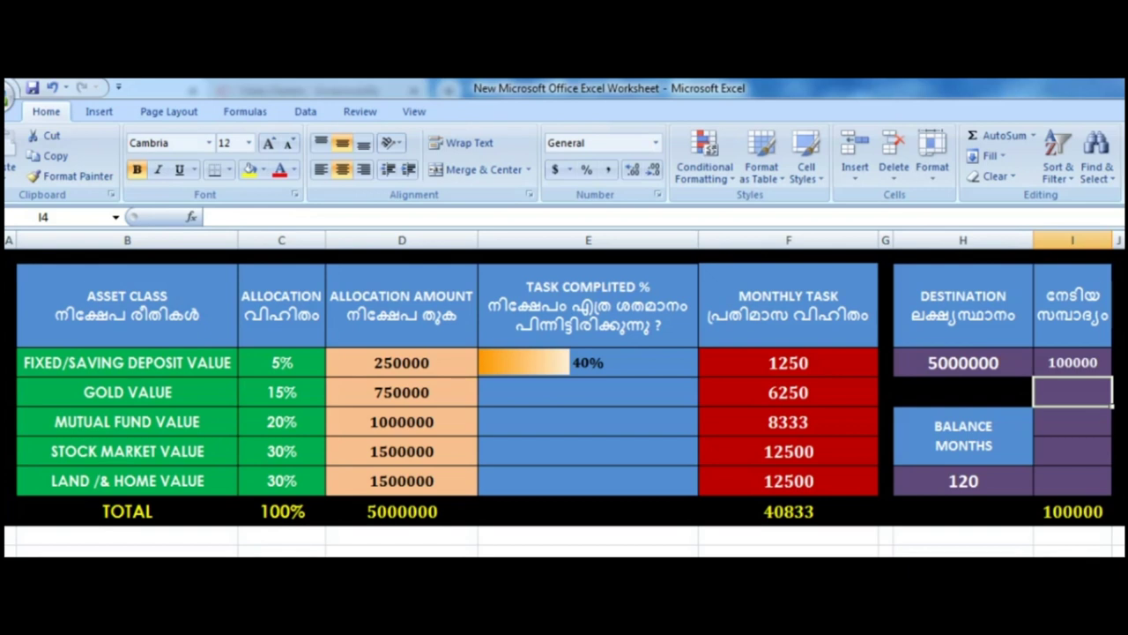
text(400000)
key(Return)
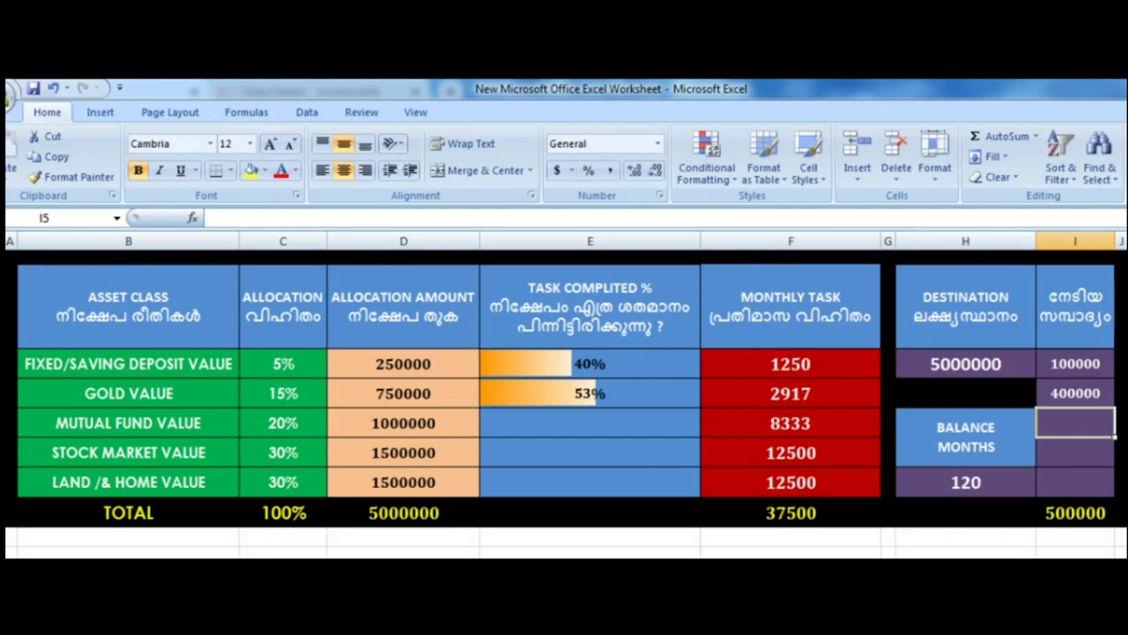
text(200000)
key(Return)
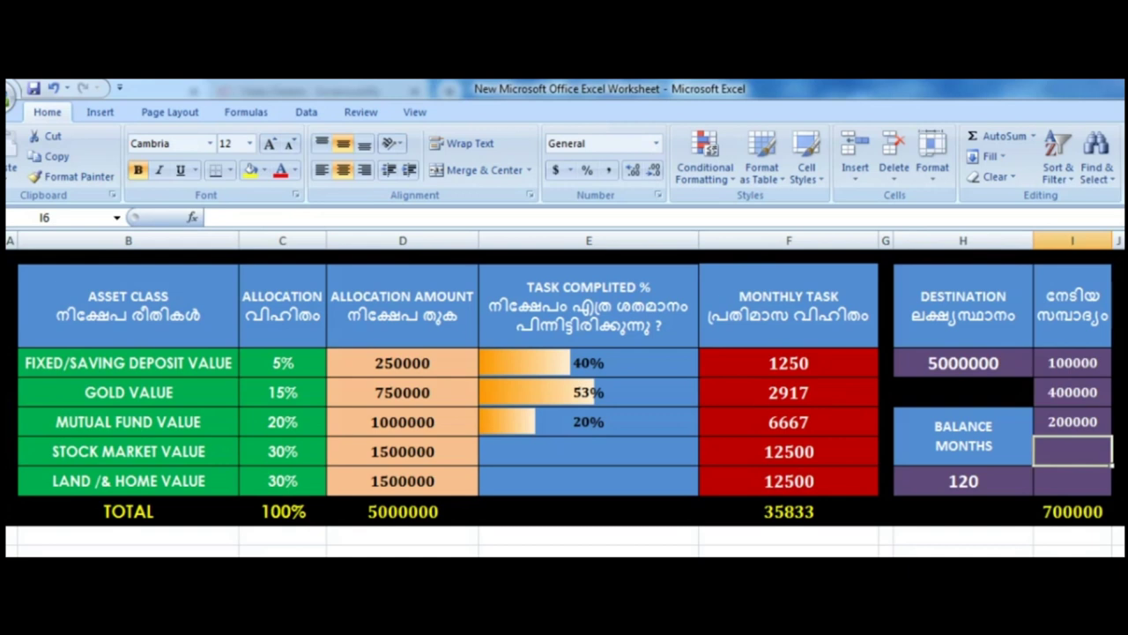
Enter achieved savings of 0 for stocks in I6 and 1500000 for land & home in I7.
text(0)
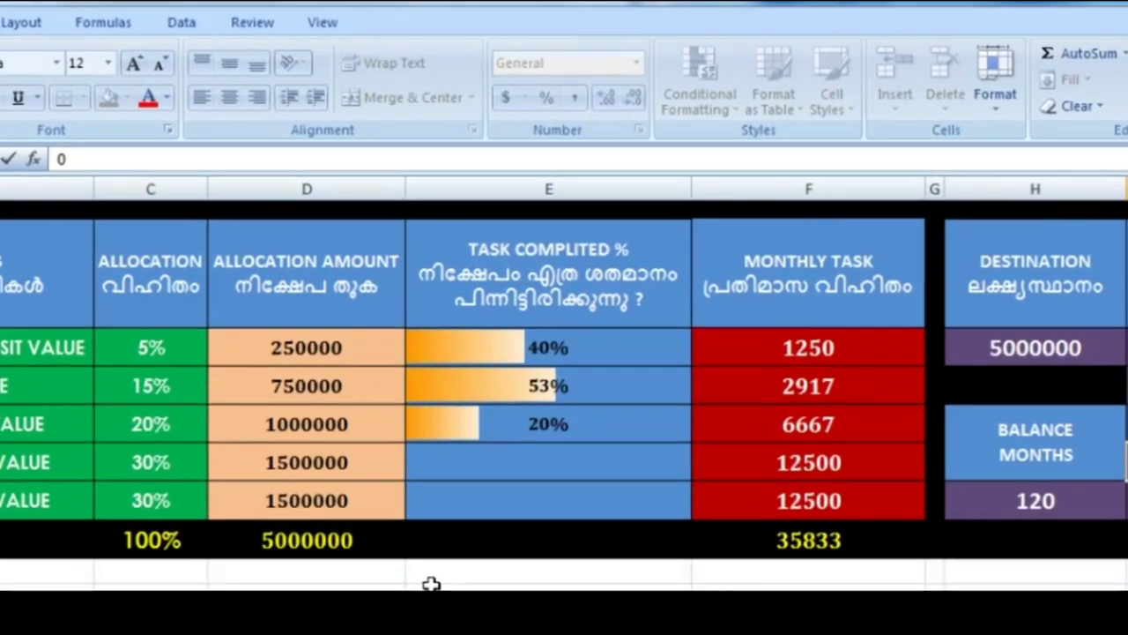
key(Return)
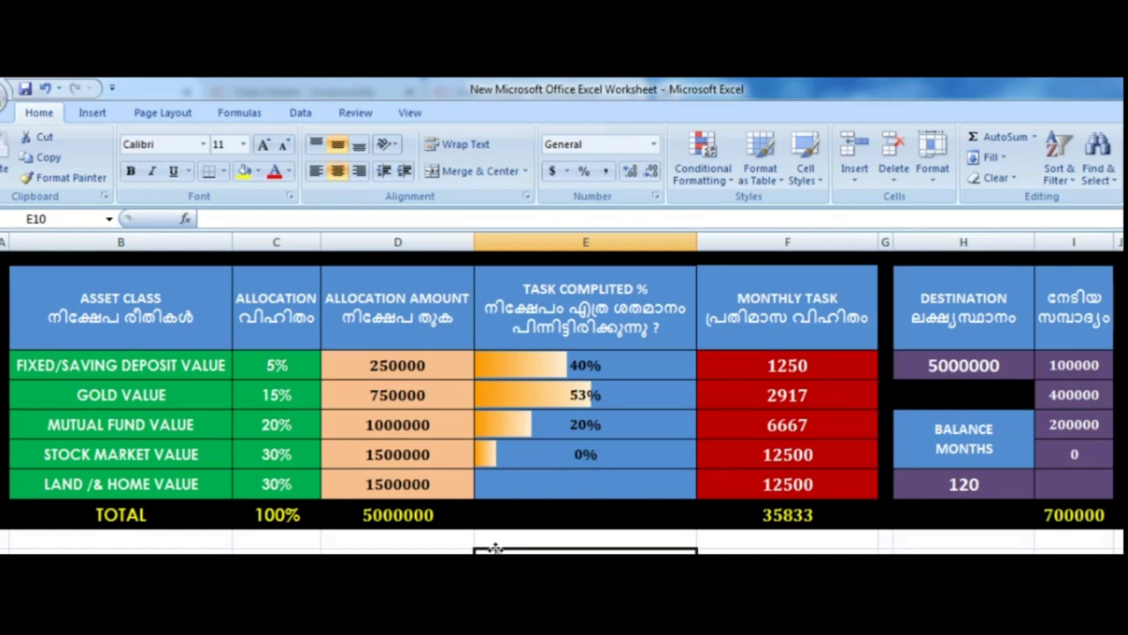
click(1074, 481)
text(1500000)
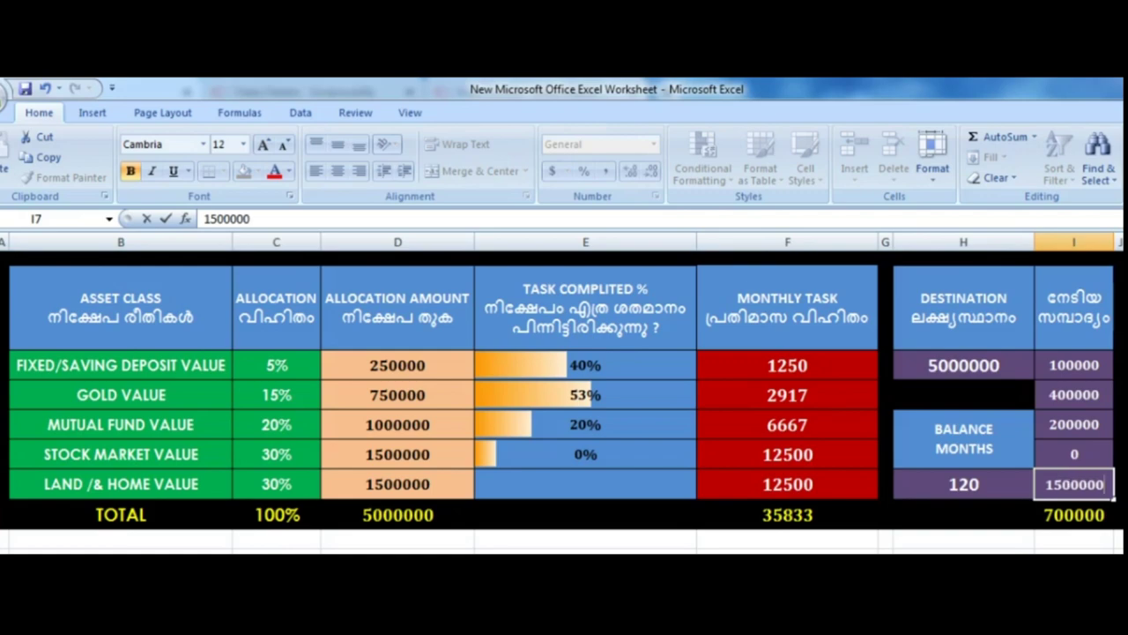
key(Return)
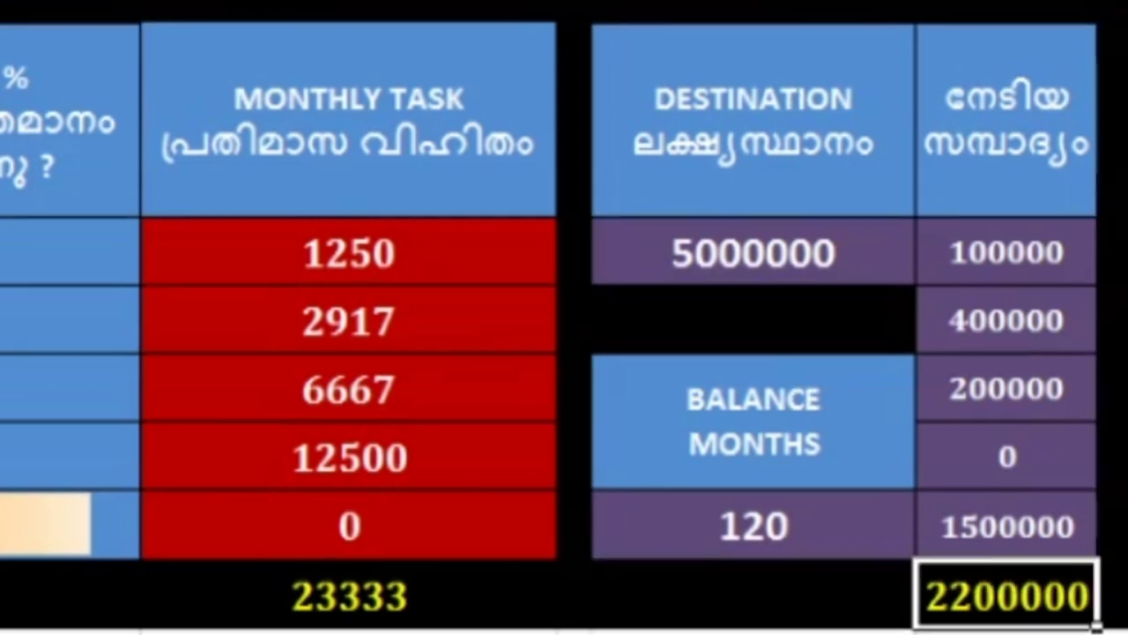
Change the balance months value from 120 to 60.
click(728, 520)
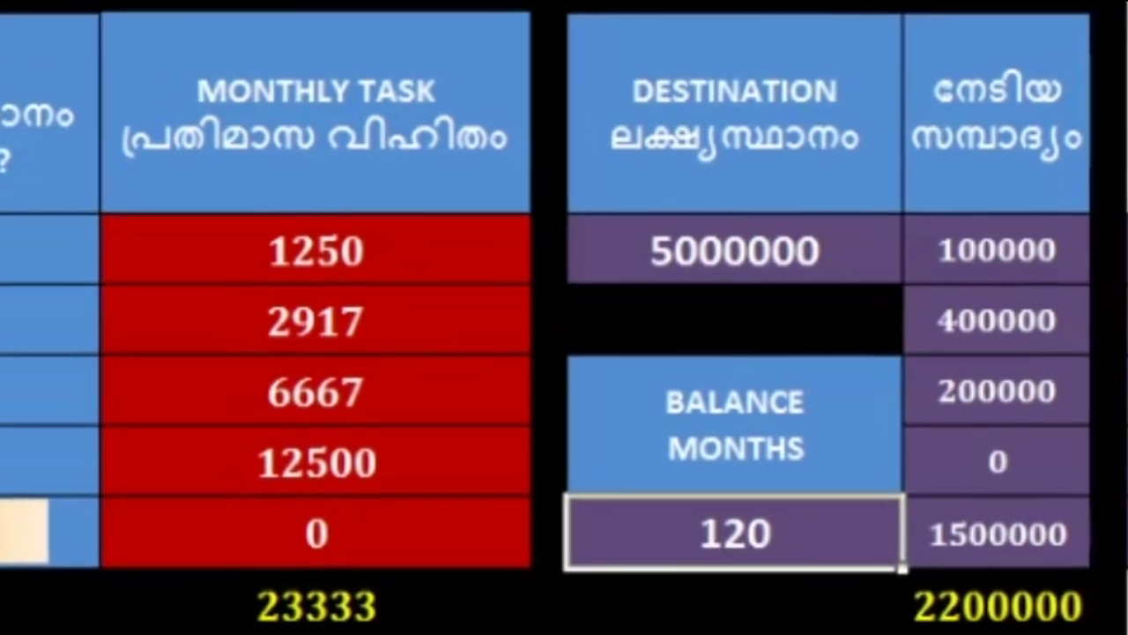
text(60)
key(Return)
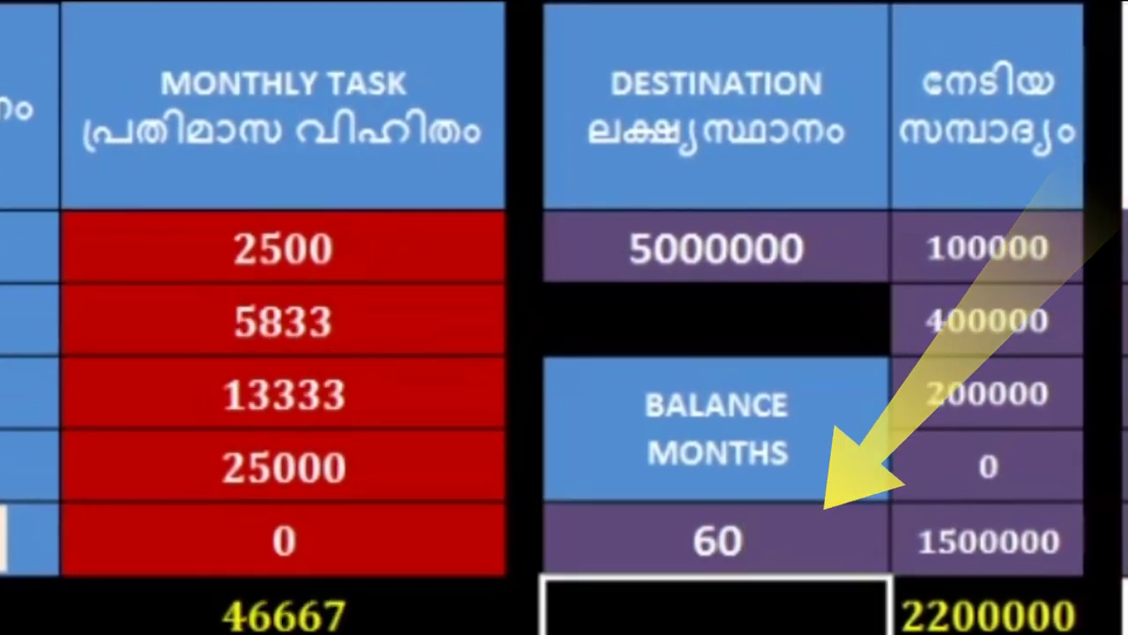